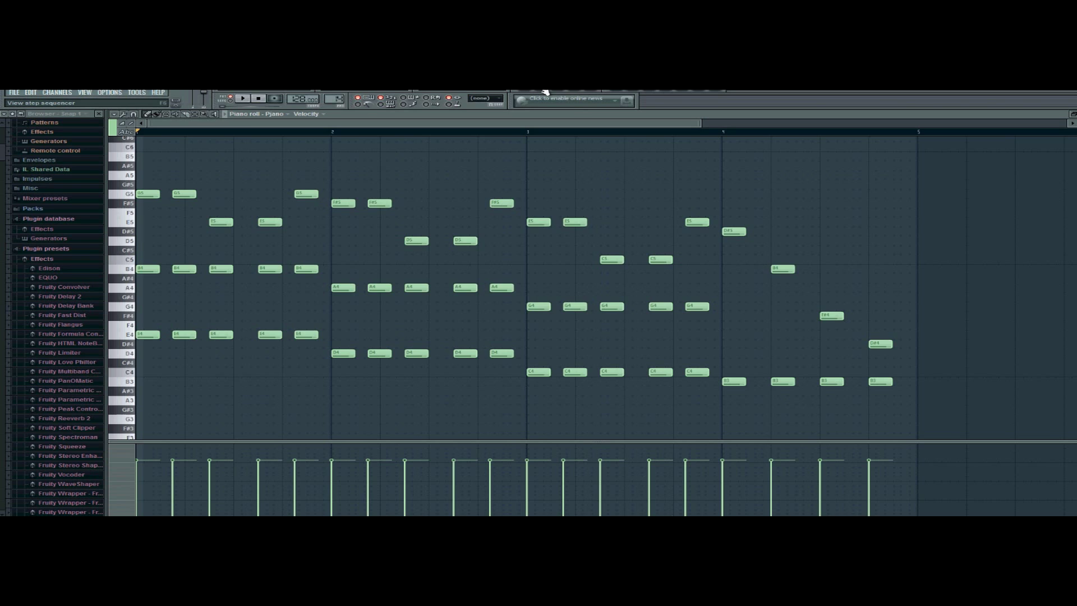
Open the reFX Nexus plugin from the step sequencer and try out its Filter Modifier cutoff knob.
{"action": "left_click", "coordinate": [545, 91]}
{"action": "left_click", "coordinate": [867, 230]}
{"action": "mouse_move", "coordinate": [619, 245]}
{"action": "left_click_drag", "start_coordinate": [625, 245], "coordinate": [627, 250]}
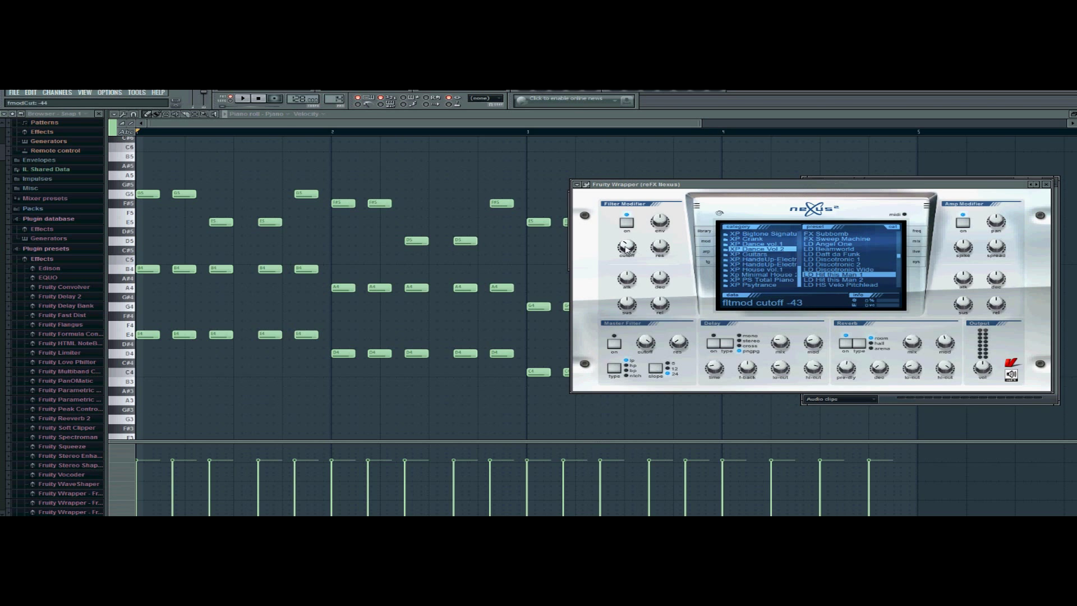
{"action": "mouse_move", "coordinate": [630, 288]}
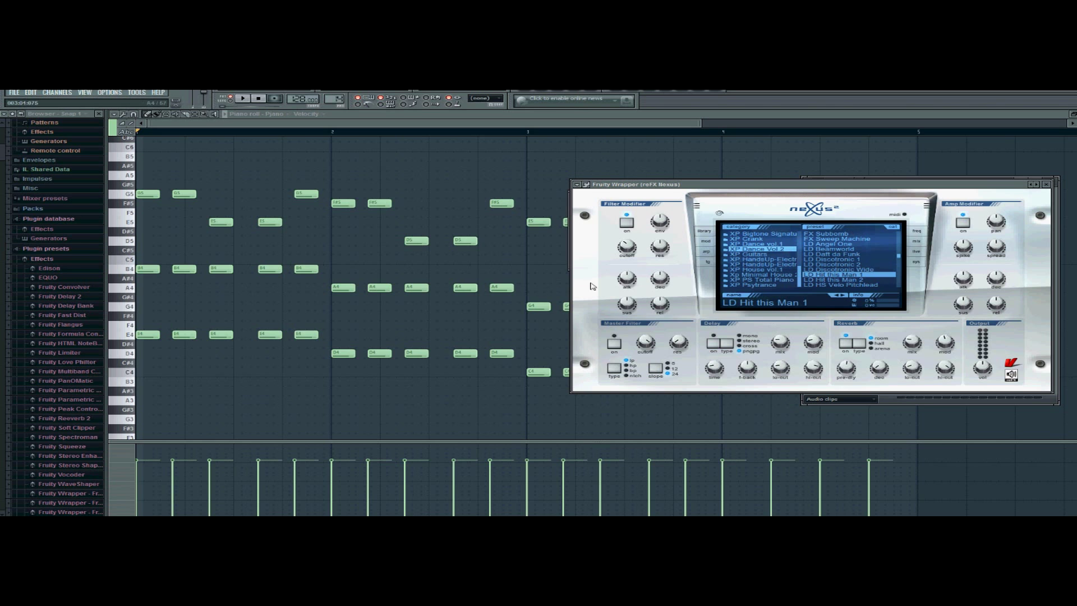
{"action": "left_click_drag", "start_coordinate": [716, 188], "coordinate": [701, 185]}
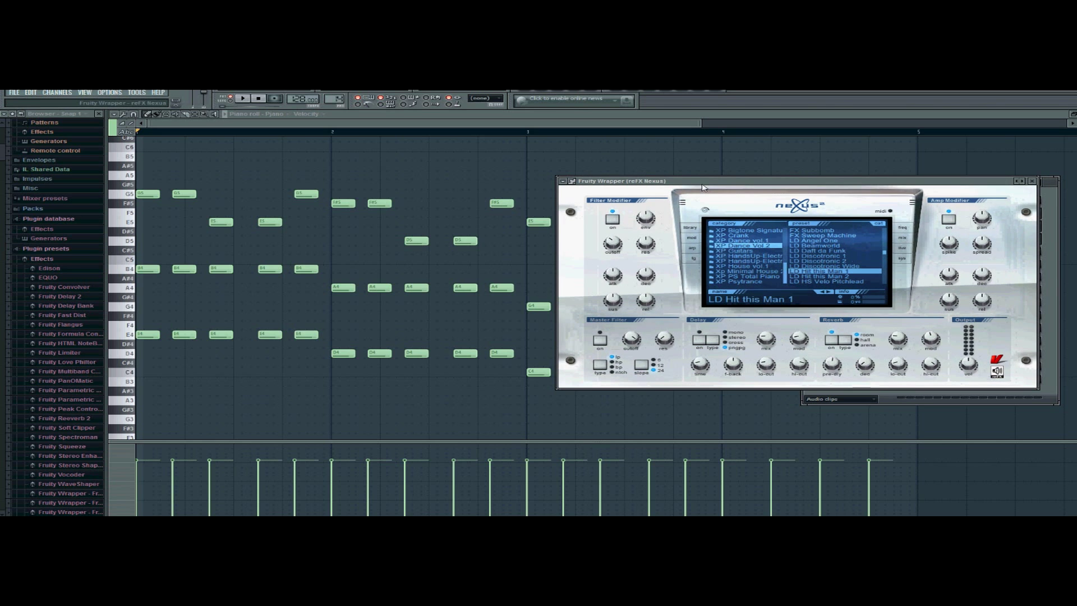
{"action": "mouse_move", "coordinate": [625, 249]}
{"action": "left_click_drag", "start_coordinate": [615, 245], "coordinate": [612, 218]}
Browse the Nexus plugin's parameters in the browser and look through the list around fmodCut.
{"action": "left_click", "coordinate": [564, 183]}
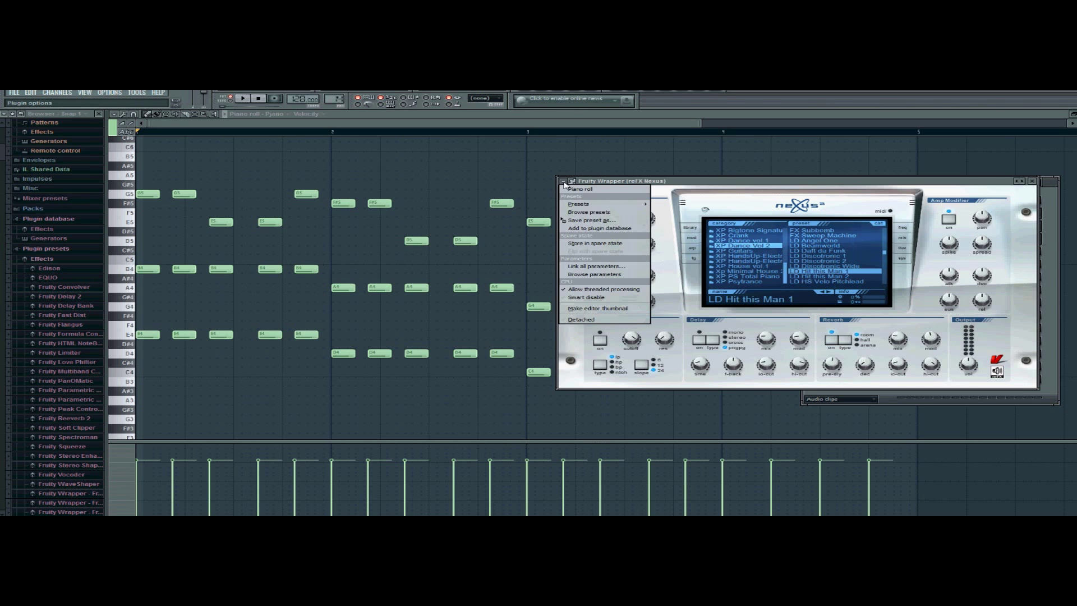
{"action": "left_click", "coordinate": [603, 274]}
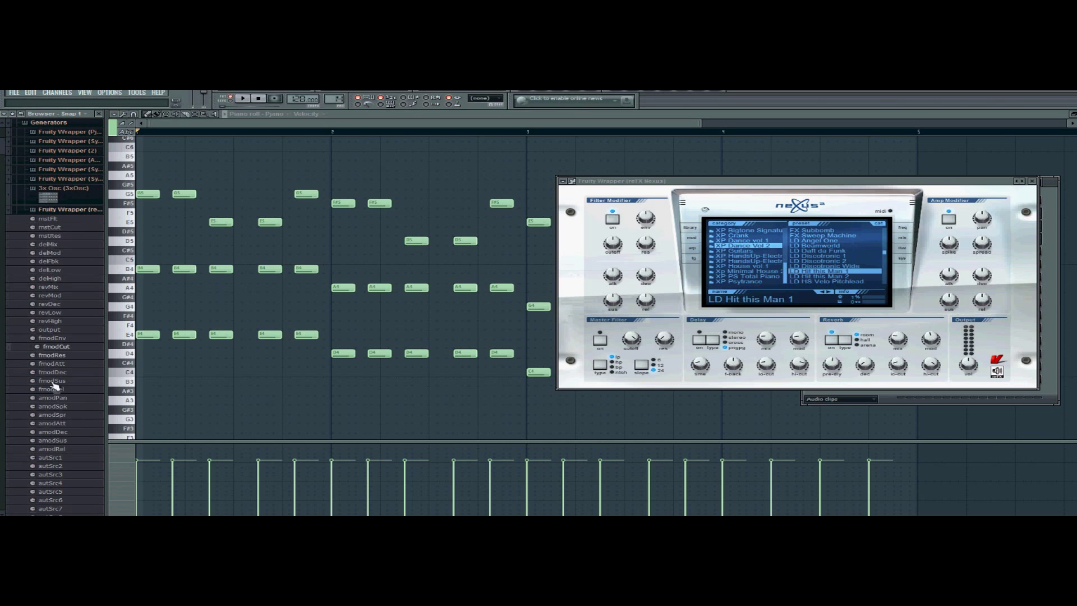
{"action": "scroll", "coordinate": [11, 168], "scroll_direction": "down", "scroll_amount": 10}
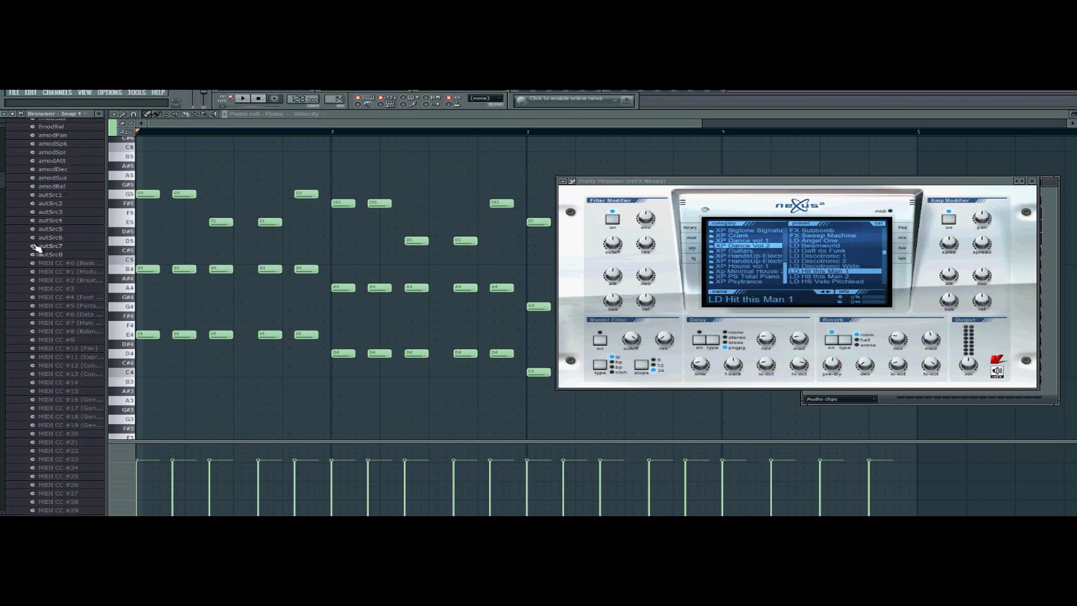
{"action": "scroll", "coordinate": [17, 253], "scroll_direction": "up", "scroll_amount": 5}
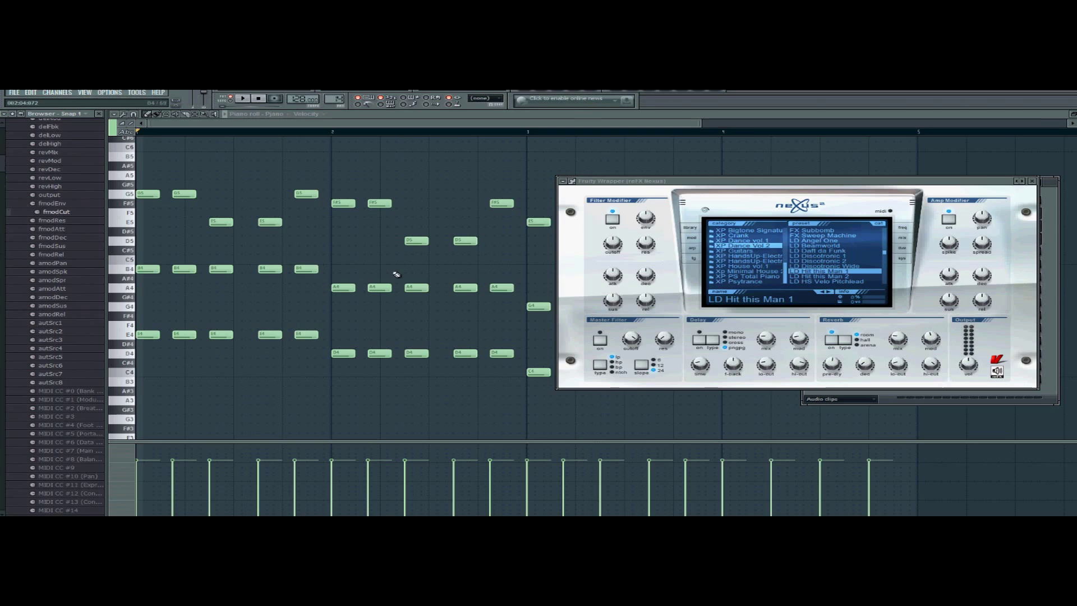
{"action": "scroll", "coordinate": [43, 252], "scroll_direction": "up", "scroll_amount": 3}
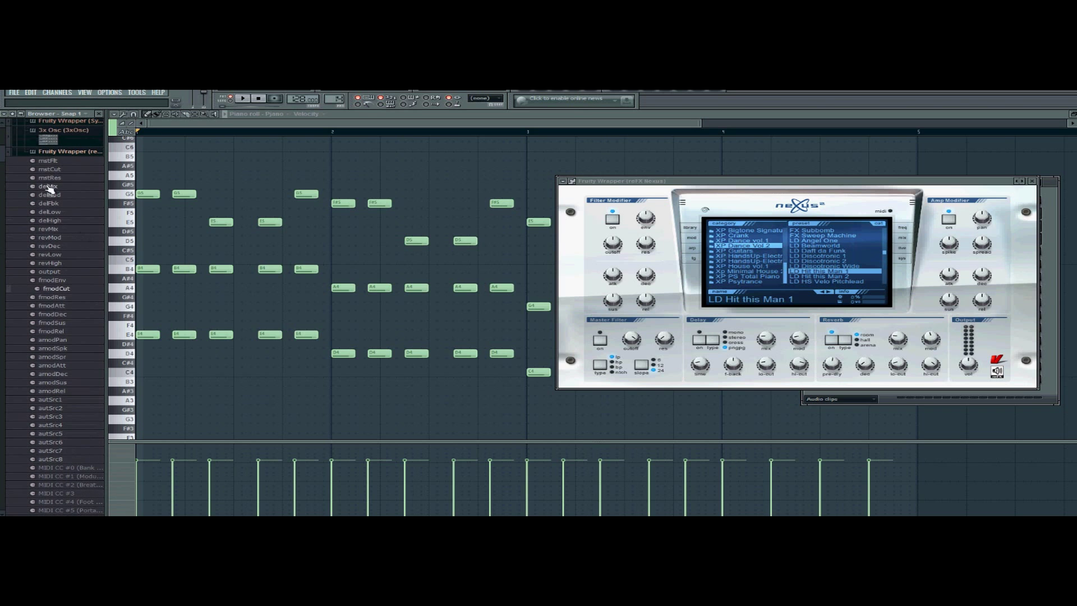
Turn the Filter Modifier attack knob, and turn the cutoff down to -127, to identify their entries in the parameter list.
{"action": "left_click_drag", "start_coordinate": [613, 275], "coordinate": [612, 260]}
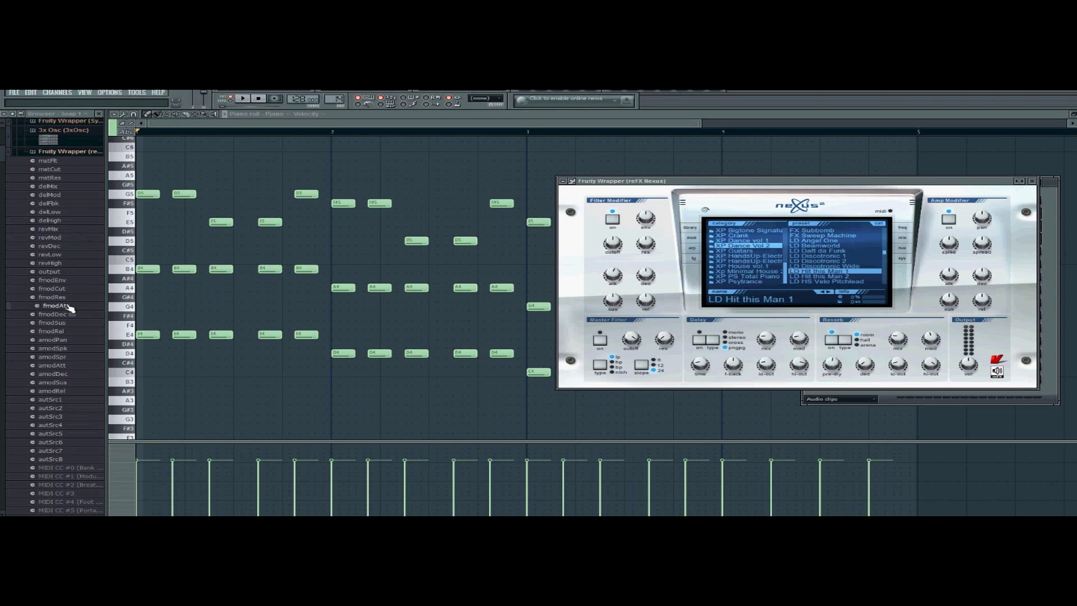
{"action": "left_click_drag", "start_coordinate": [613, 272], "coordinate": [614, 286]}
{"action": "left_click", "coordinate": [613, 242]}
{"action": "left_click_drag", "start_coordinate": [613, 244], "coordinate": [584, 324]}
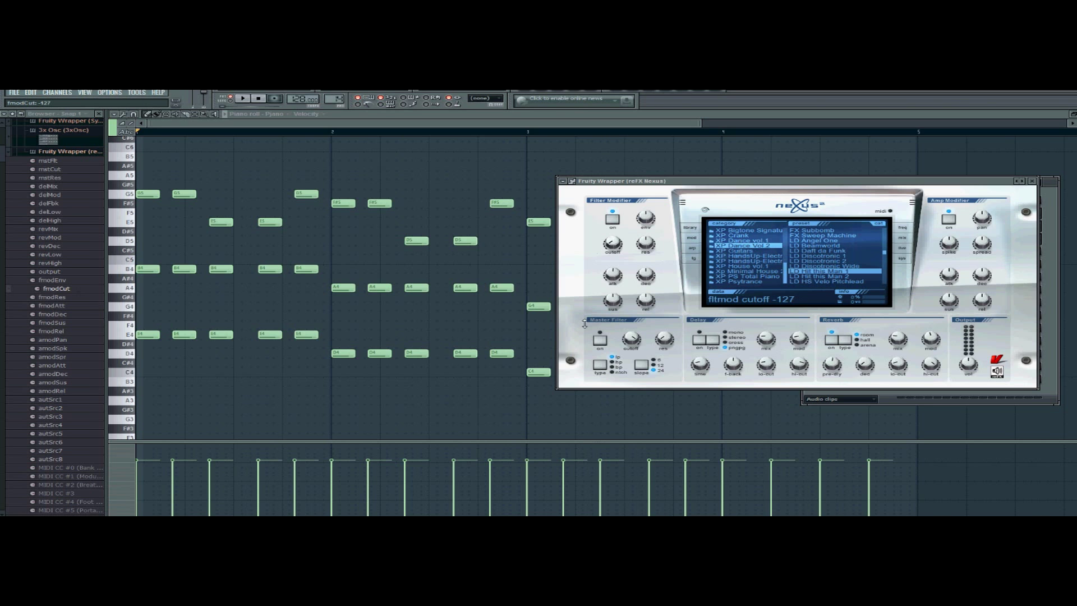
Audition the pattern at several Filter Modifier cutoff settings, finishing with the cutoff at -127.
{"action": "left_click_drag", "start_coordinate": [614, 245], "coordinate": [618, 198]}
{"action": "key", "text": "space"}
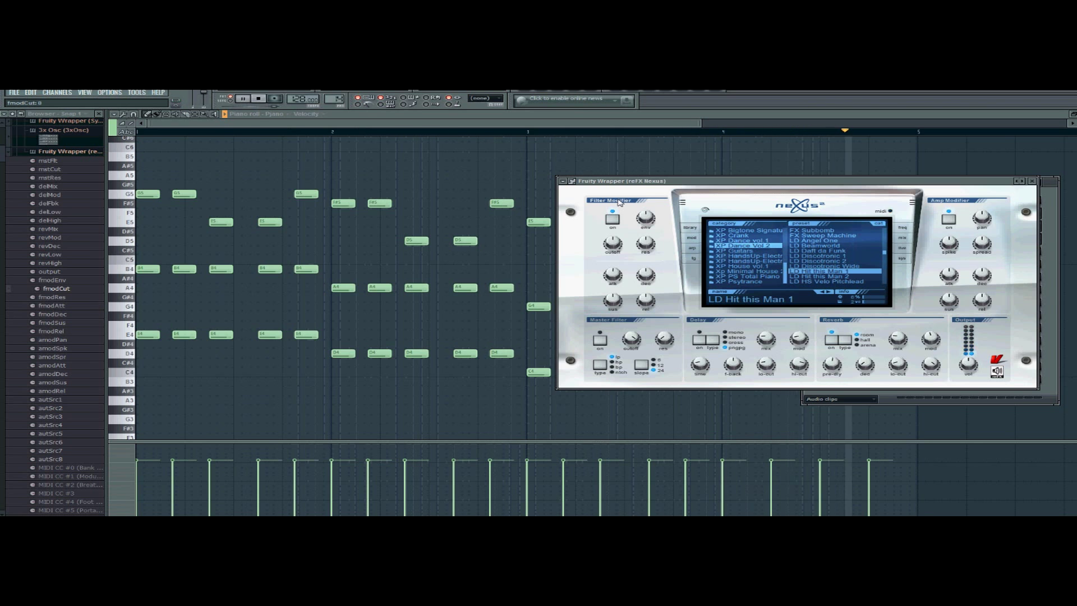
{"action": "key", "text": "space"}
{"action": "mouse_move", "coordinate": [624, 245]}
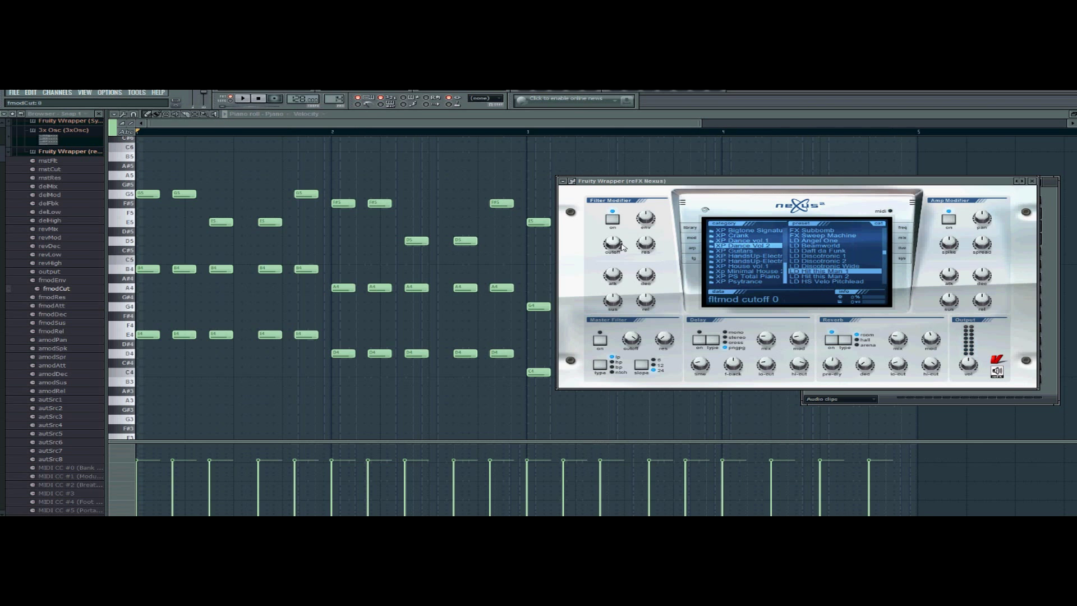
{"action": "left_click_drag", "start_coordinate": [608, 247], "coordinate": [612, 243]}
{"action": "key", "text": "space"}
{"action": "left_click_drag", "start_coordinate": [612, 244], "coordinate": [661, 137]}
{"action": "key", "text": "space"}
{"action": "left_click_drag", "start_coordinate": [613, 242], "coordinate": [578, 351]}
{"action": "left_click_drag", "start_coordinate": [611, 244], "coordinate": [608, 219]}
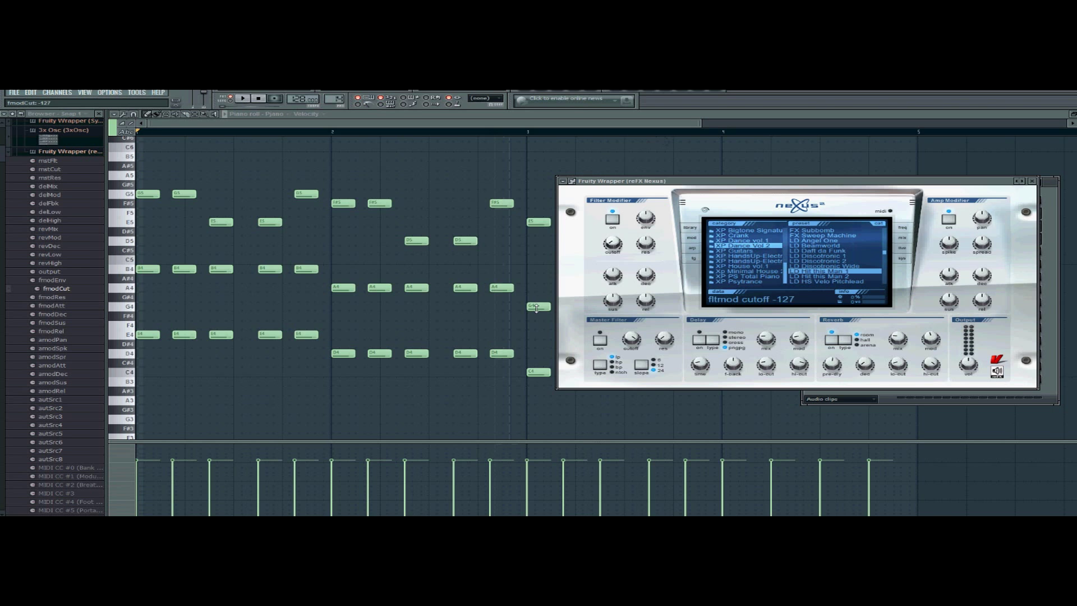
Create an automation clip for the fmodCut parameter and move it to Track 3 in the playlist.
{"action": "right_click", "coordinate": [74, 289]}
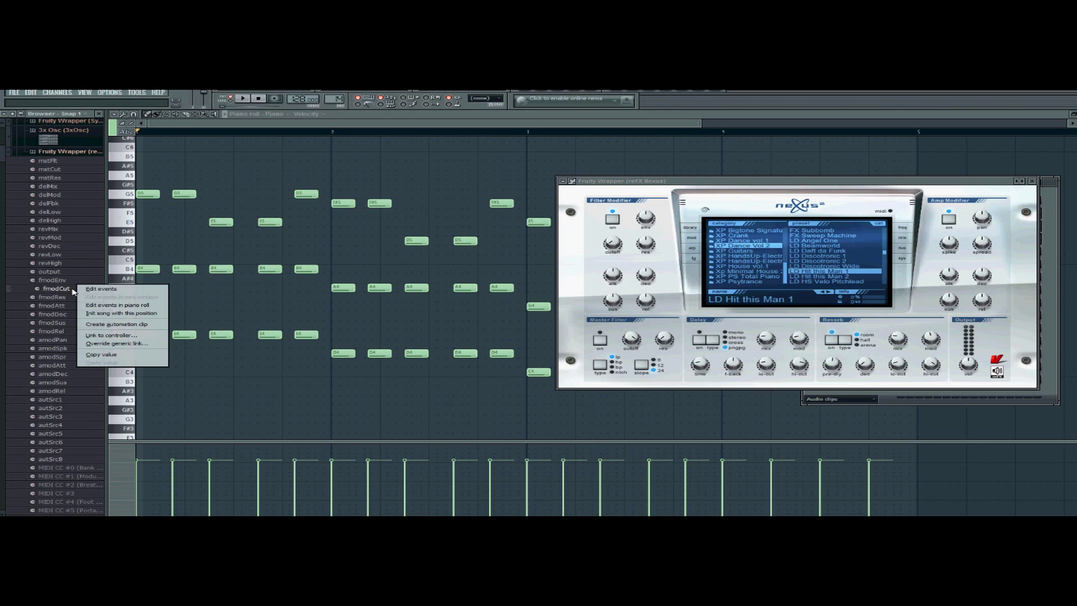
{"action": "left_click", "coordinate": [137, 325]}
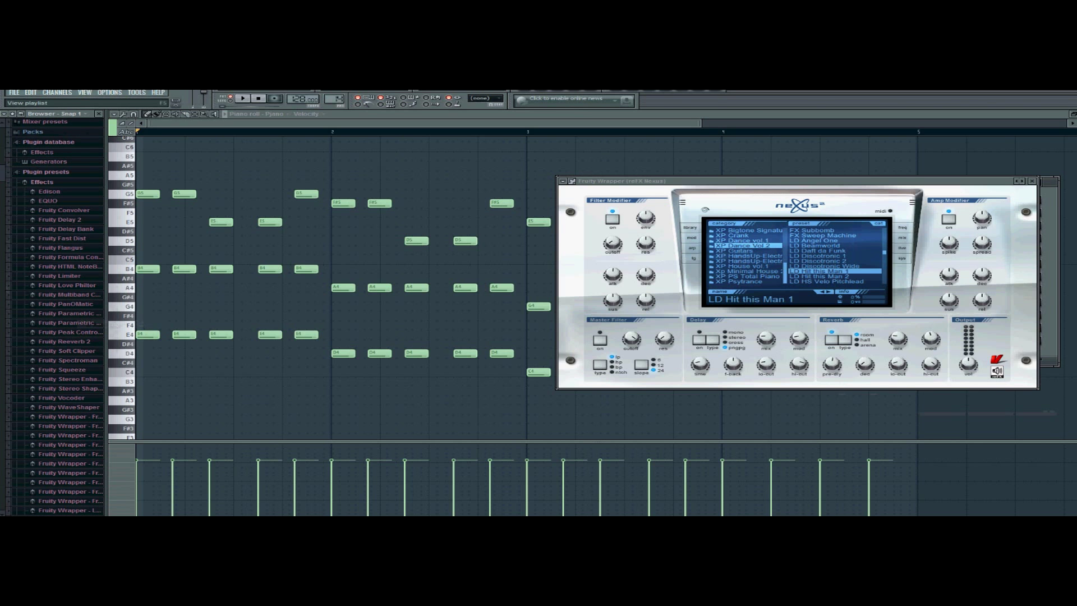
{"action": "key", "text": "F5"}
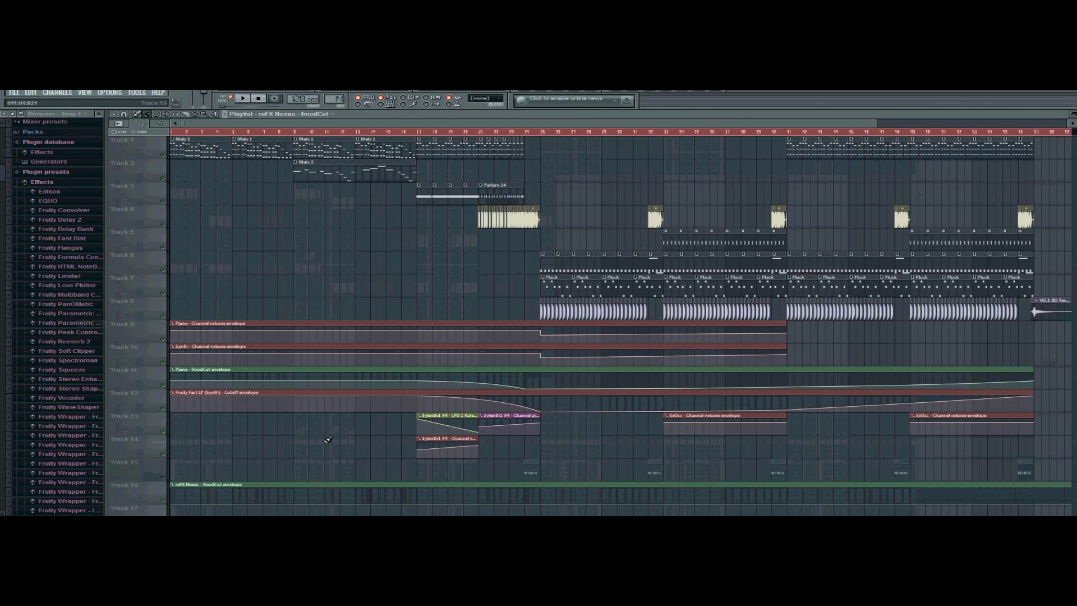
{"action": "left_click_drag", "start_coordinate": [258, 484], "coordinate": [258, 183]}
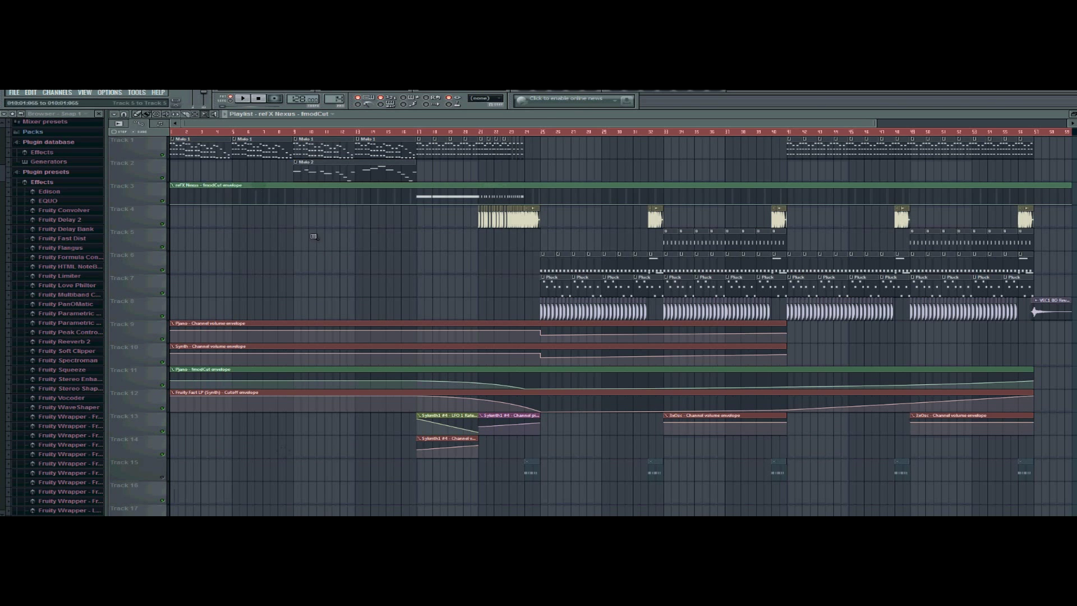
Shape the fmodCut envelope to peak at bar 5 and fall to a low level at bar 9, and slightly raise its starting point.
{"action": "left_click_drag", "start_coordinate": [314, 236], "coordinate": [172, 143]}
{"action": "left_click", "coordinate": [153, 114]}
{"action": "left_click_drag", "start_coordinate": [781, 356], "coordinate": [572, 280]}
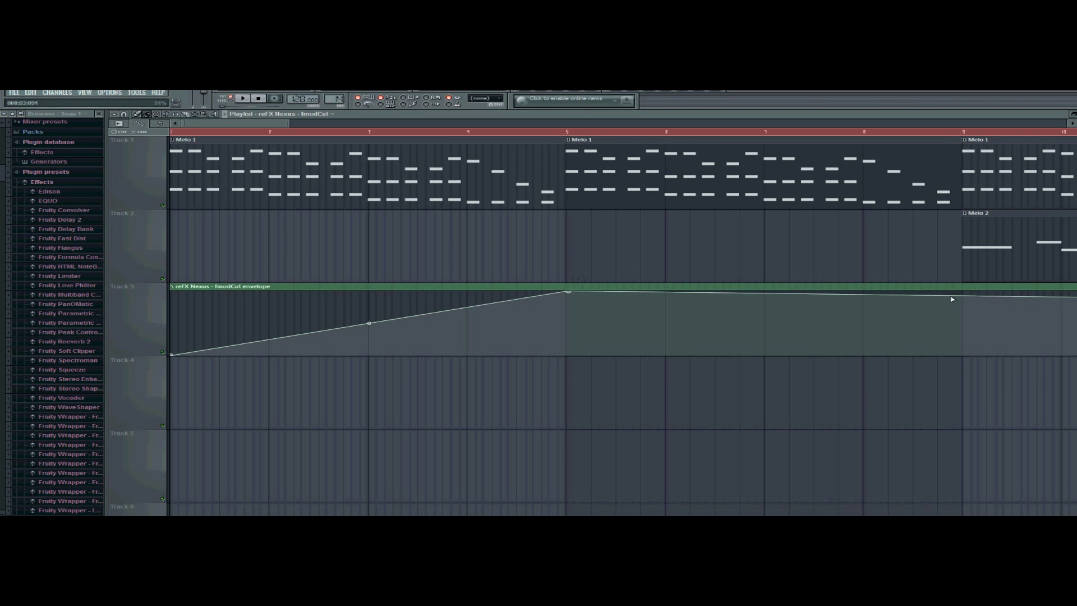
{"action": "left_click_drag", "start_coordinate": [962, 297], "coordinate": [962, 348]}
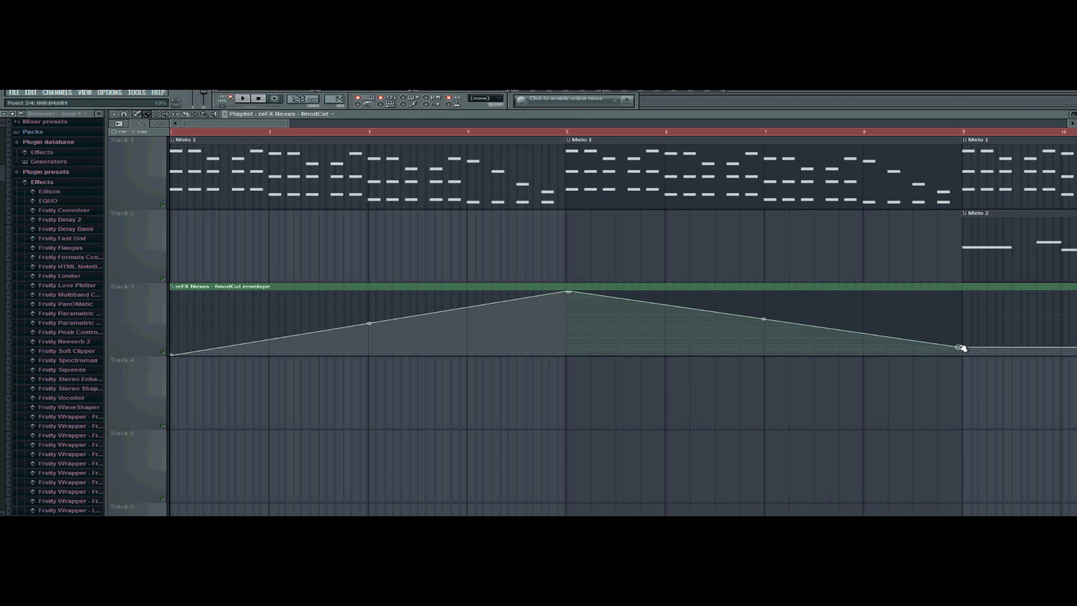
{"action": "left_click_drag", "start_coordinate": [173, 354], "coordinate": [174, 349]}
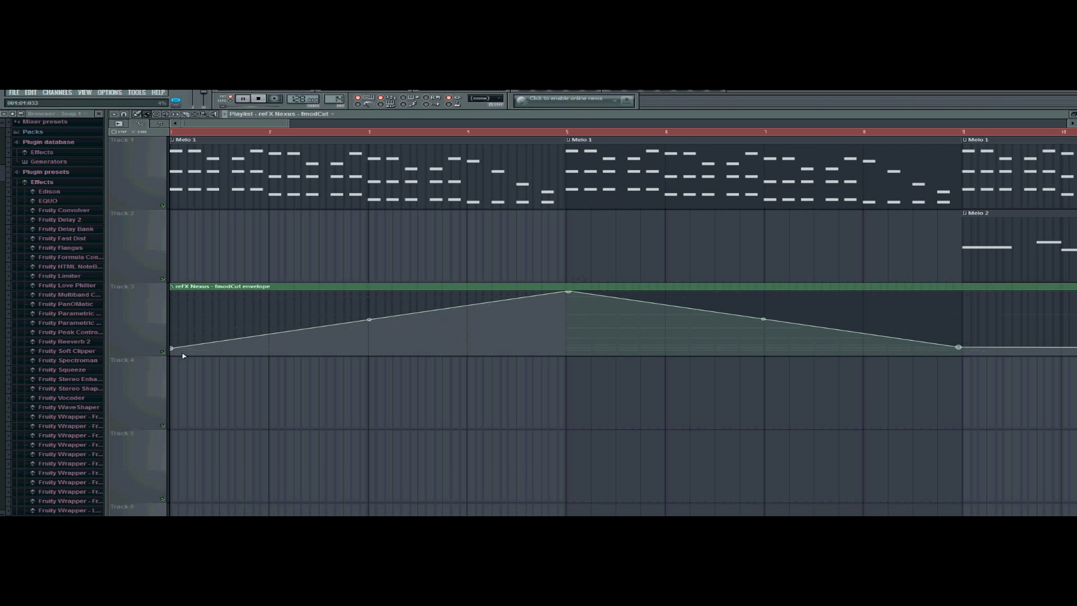
Play the arrangement in song mode to audition the cutoff automation, and stop playback.
{"action": "left_click", "coordinate": [230, 101]}
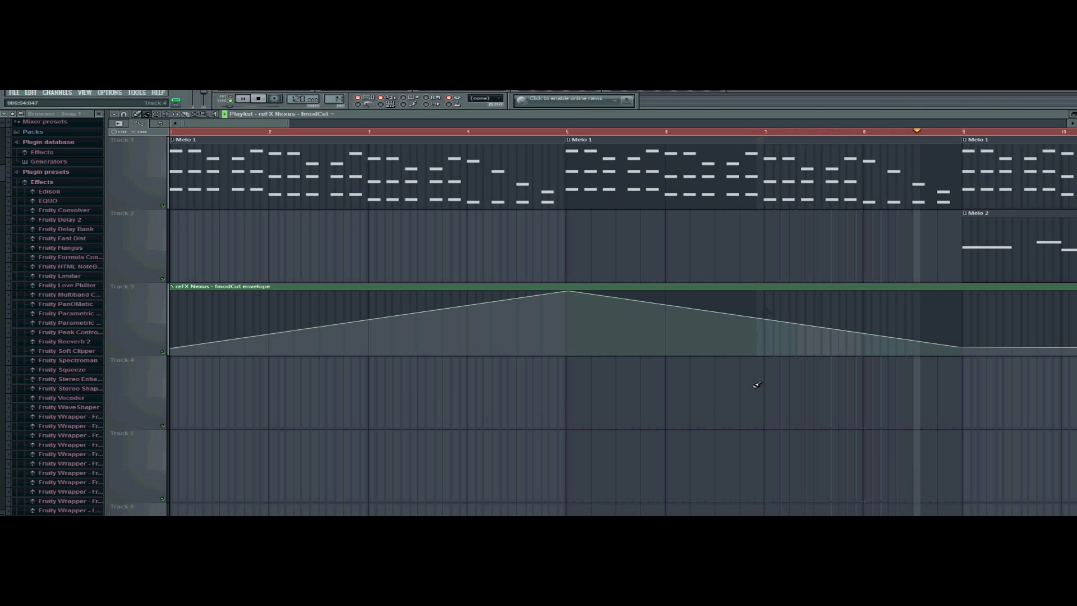
{"action": "key", "text": "space"}
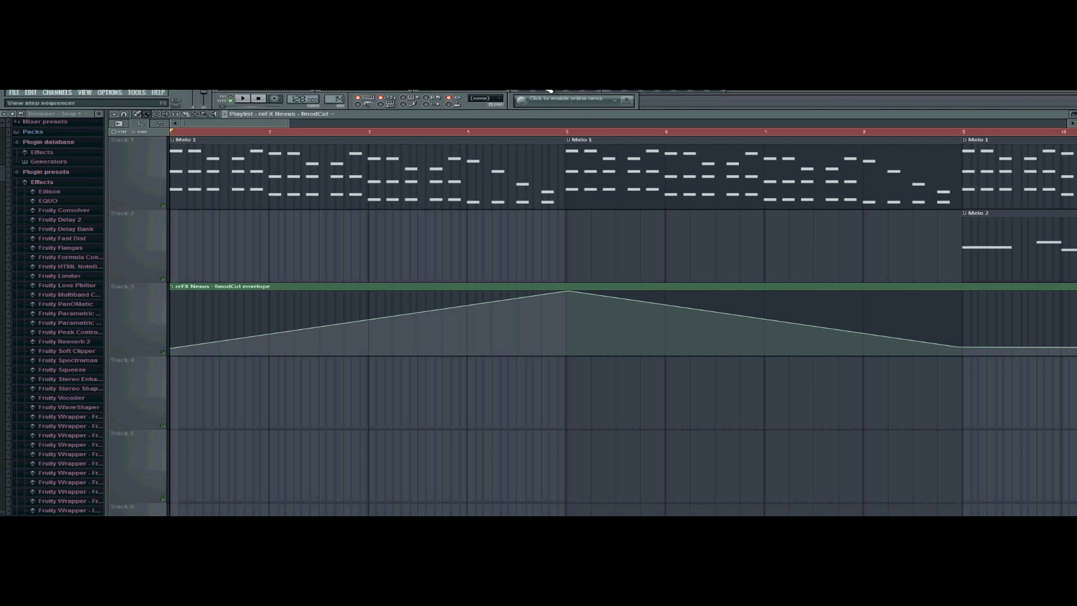
Bring back the step sequencer and reopen the reFX Nexus plugin window.
{"action": "key", "text": "F6"}
{"action": "key", "text": "F6"}
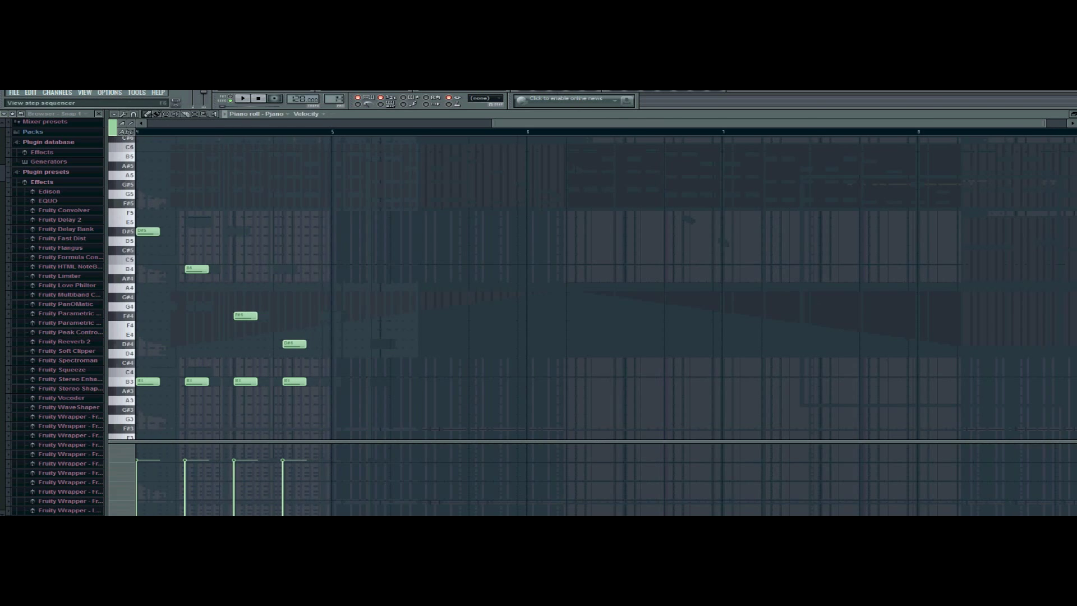
{"action": "key", "text": "F6"}
{"action": "left_click", "coordinate": [863, 229]}
{"action": "mouse_move", "coordinate": [642, 246]}
{"action": "left_mouse_down"}
{"action": "mouse_move", "coordinate": [642, 216]}
{"action": "mouse_move", "coordinate": [643, 247]}
{"action": "left_mouse_up"}
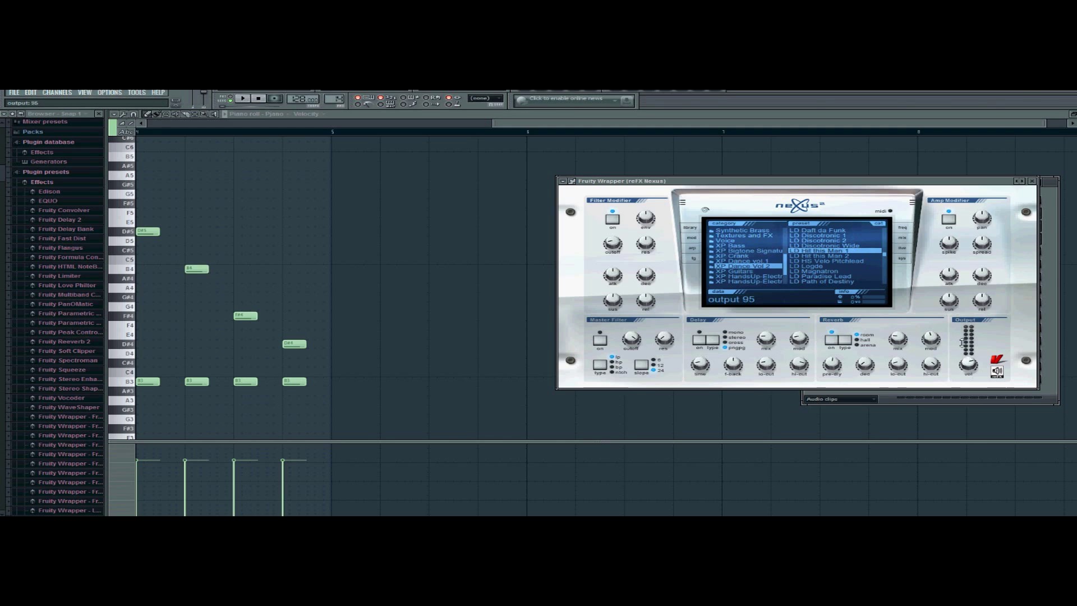
Set the Nexus output level to 78 and show the automation options for the output entry in the browsed parameter list.
{"action": "left_click", "coordinate": [562, 182]}
{"action": "left_click", "coordinate": [598, 275]}
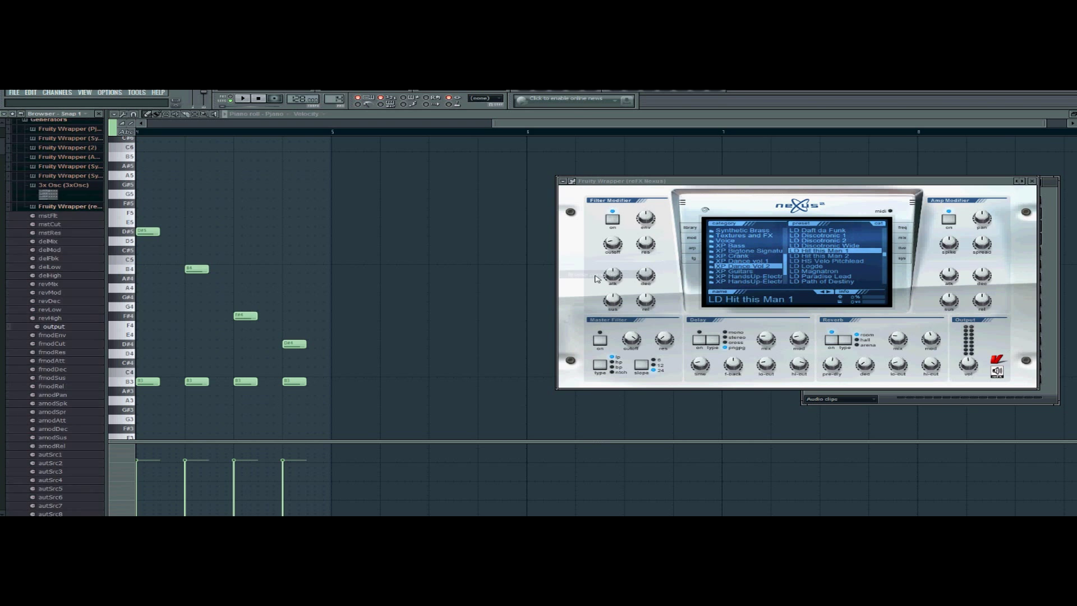
{"action": "left_click_drag", "start_coordinate": [968, 364], "coordinate": [968, 349]}
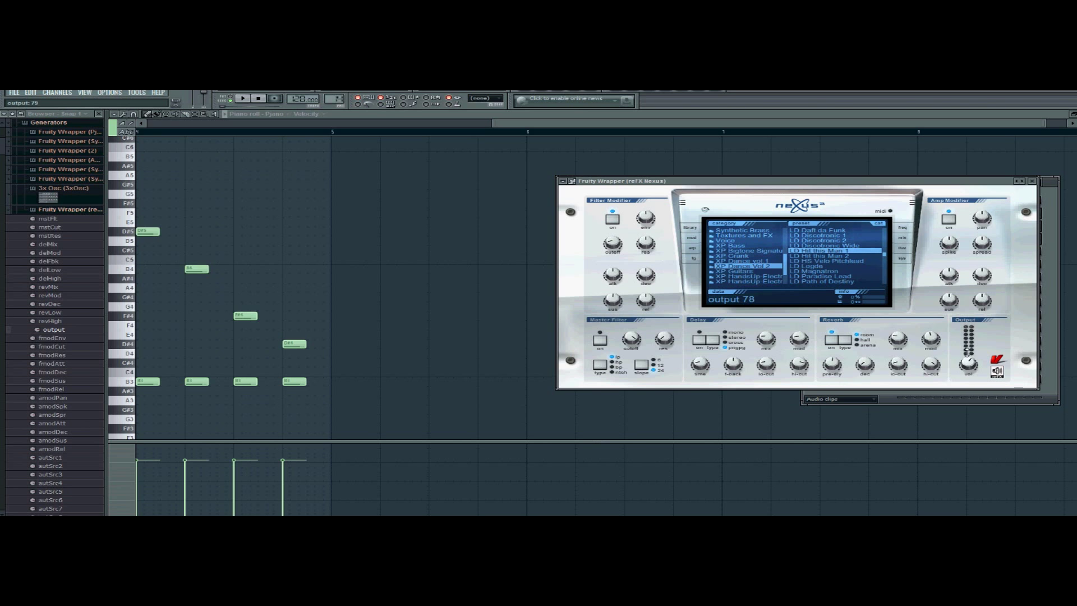
{"action": "right_click", "coordinate": [69, 332]}
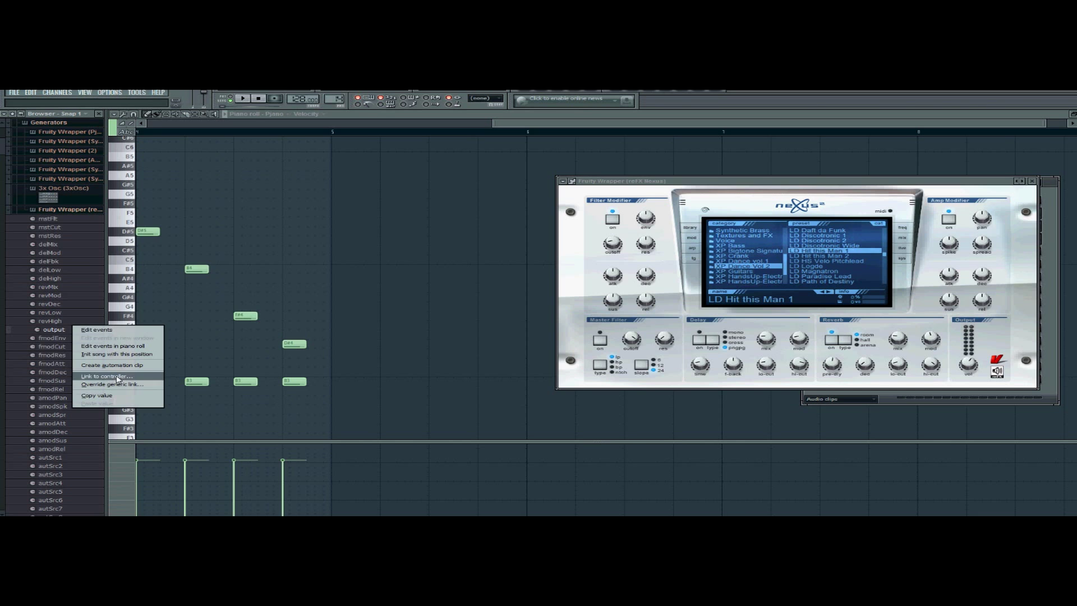
{"action": "left_click", "coordinate": [586, 114]}
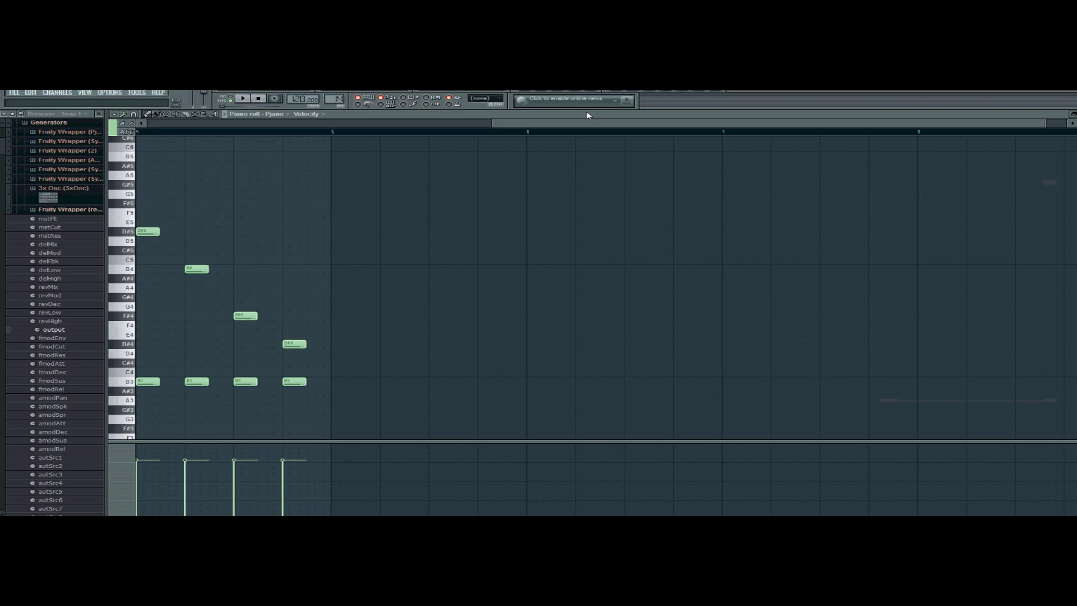